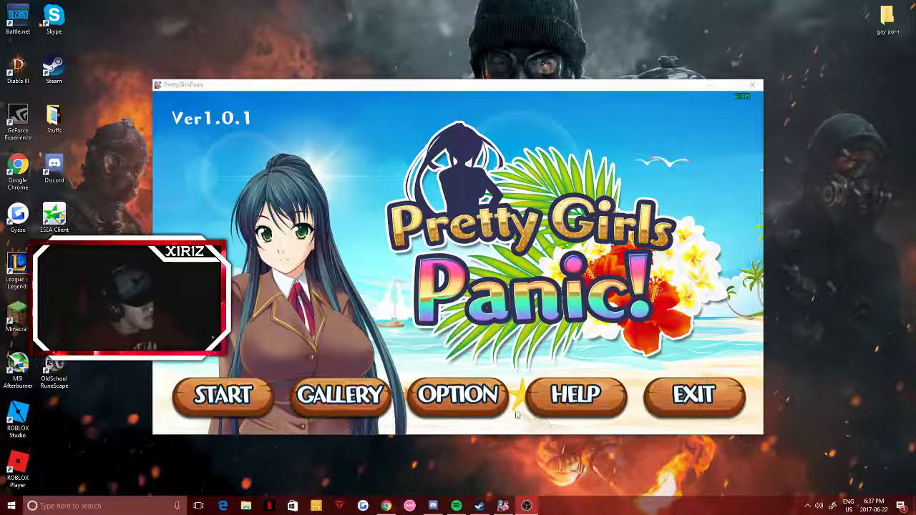
Browse the gallery and view the stage 1 picture full size
left_click(293, 342)
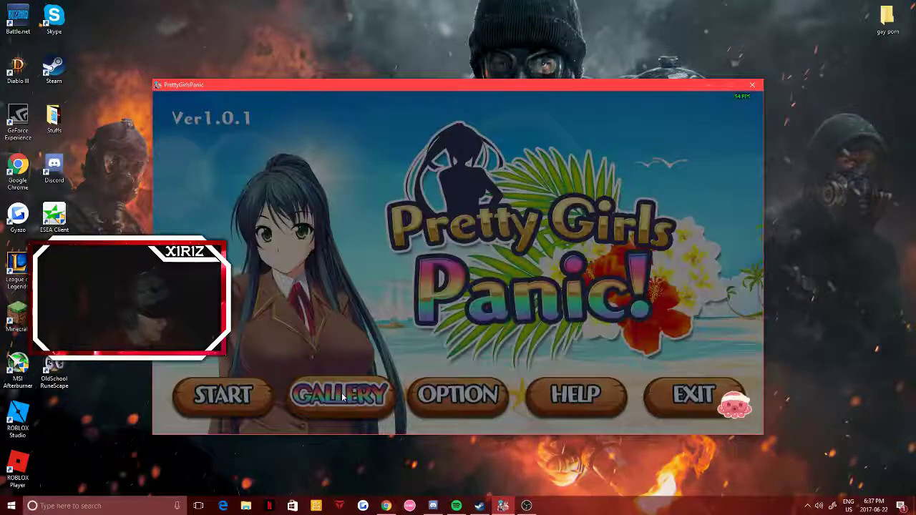
left_click(342, 392)
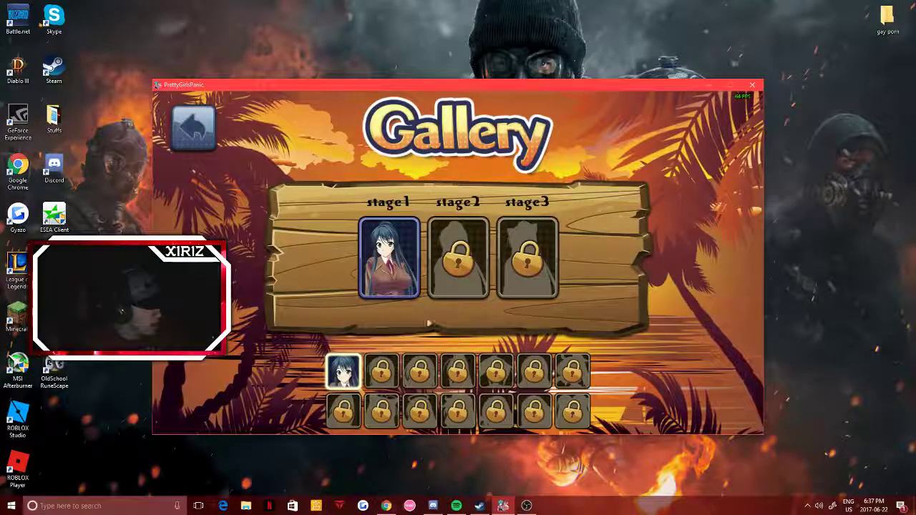
left_click(389, 260)
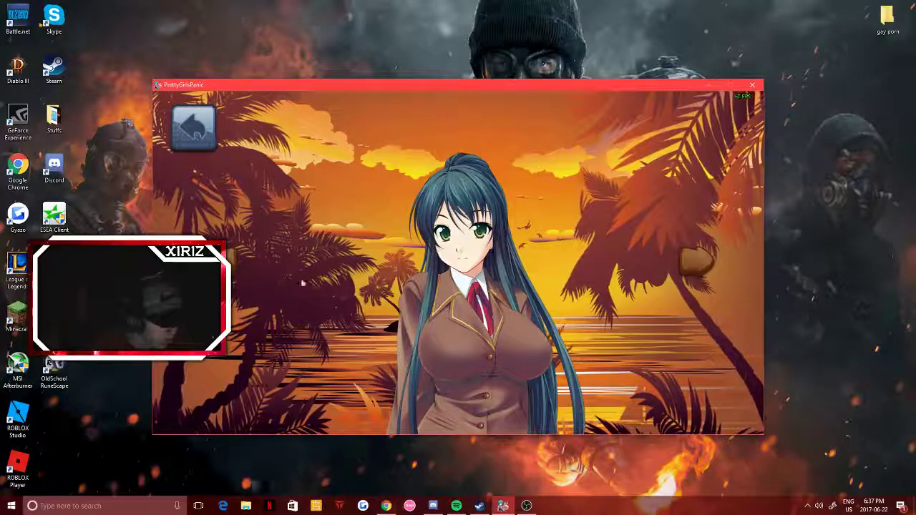
left_click(194, 129)
Return to the title menu, start the game and begin stage 1
left_click(201, 133)
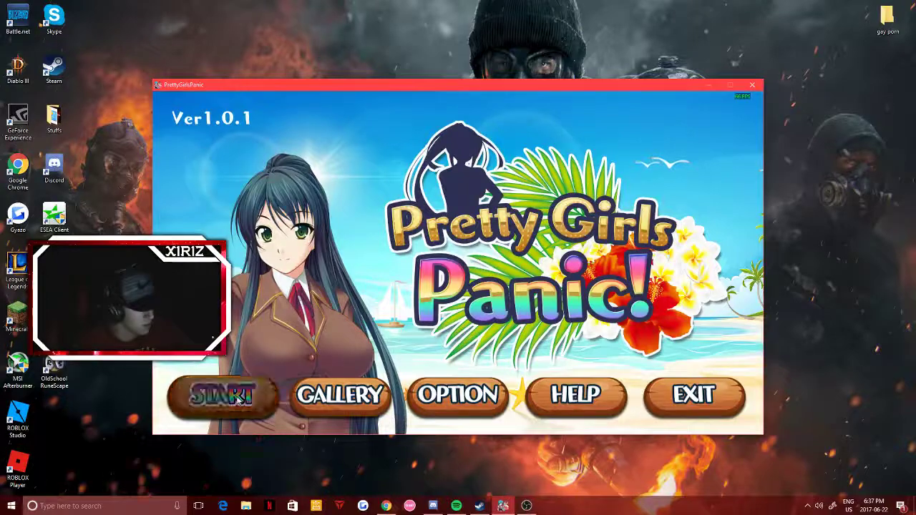
left_click(240, 399)
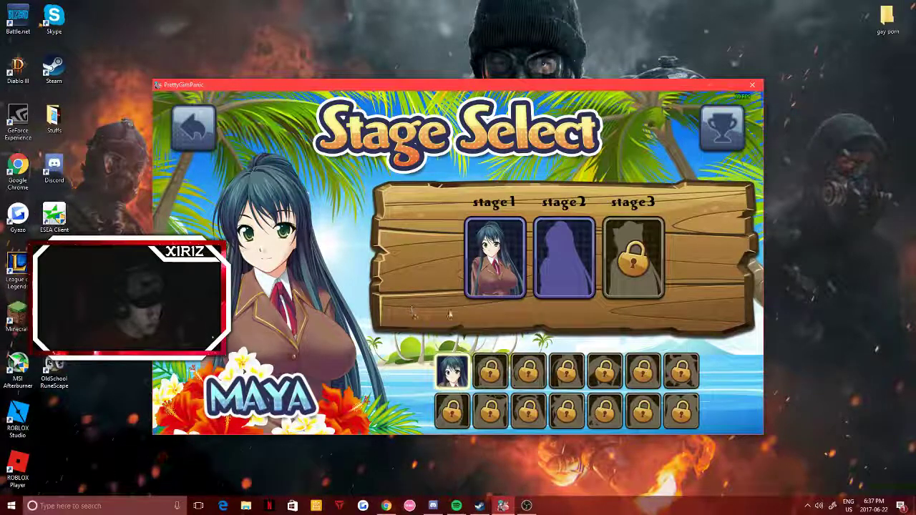
left_click(496, 259)
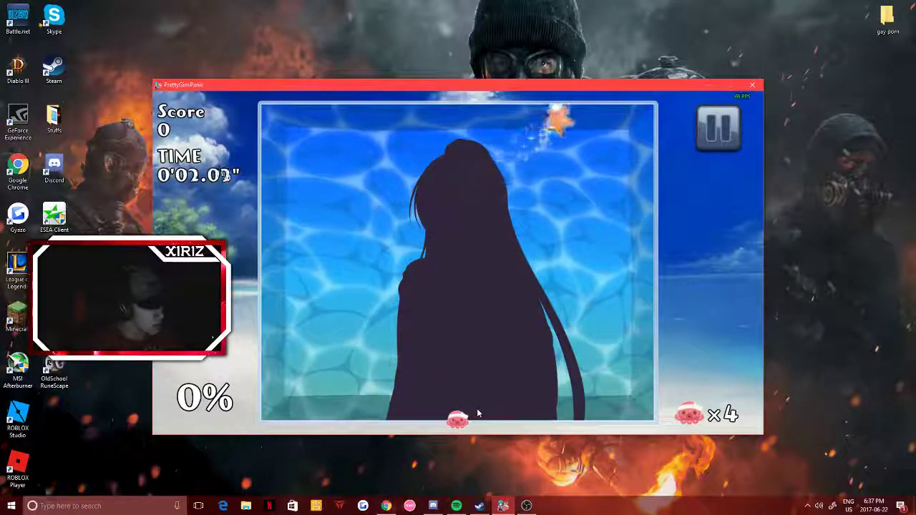
Cut in from the bottom edge to capture 16% of the stage 1 picture
key("Left")
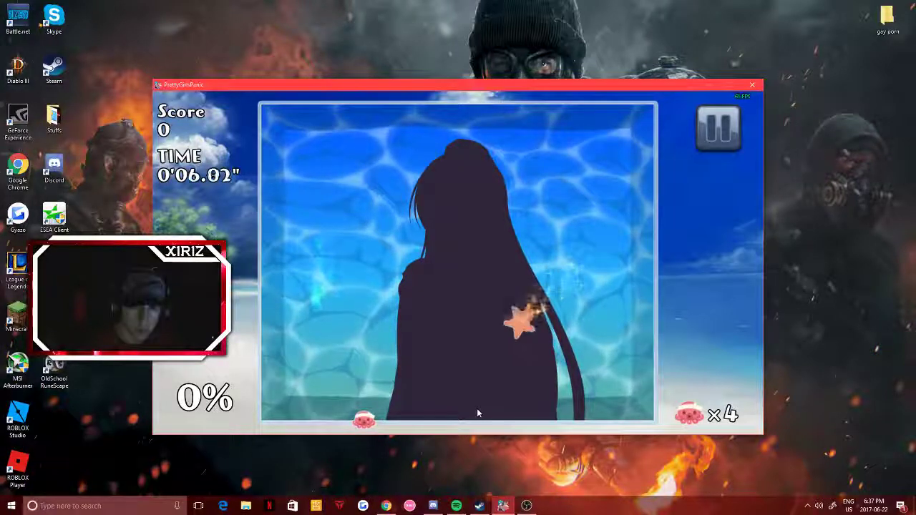
key("Right")
key("Up")
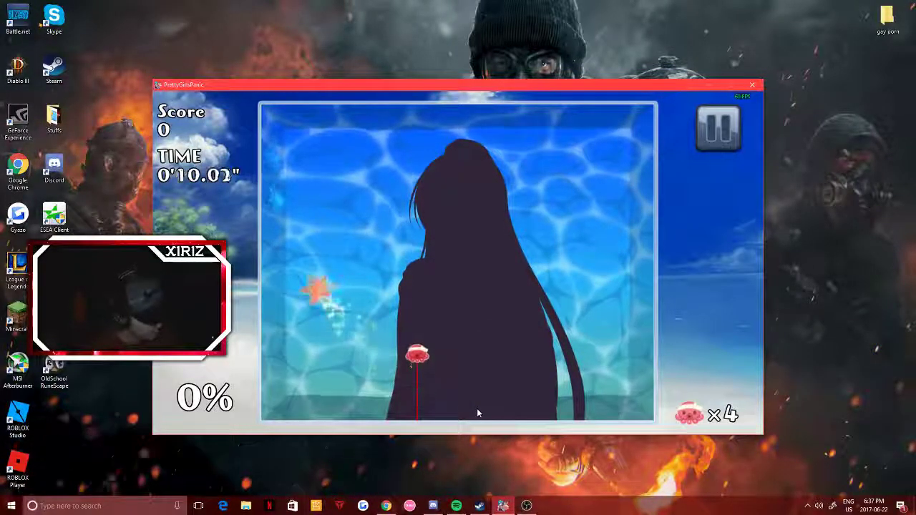
key("Left")
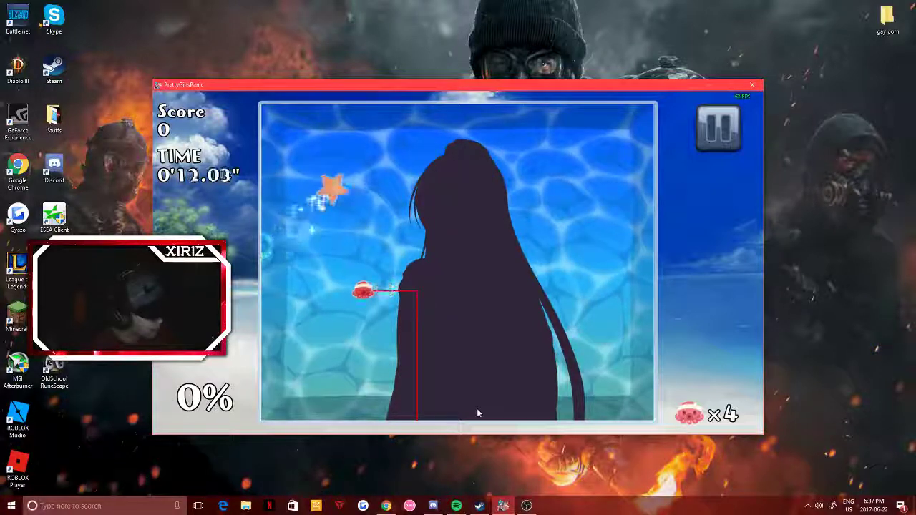
key("Left")
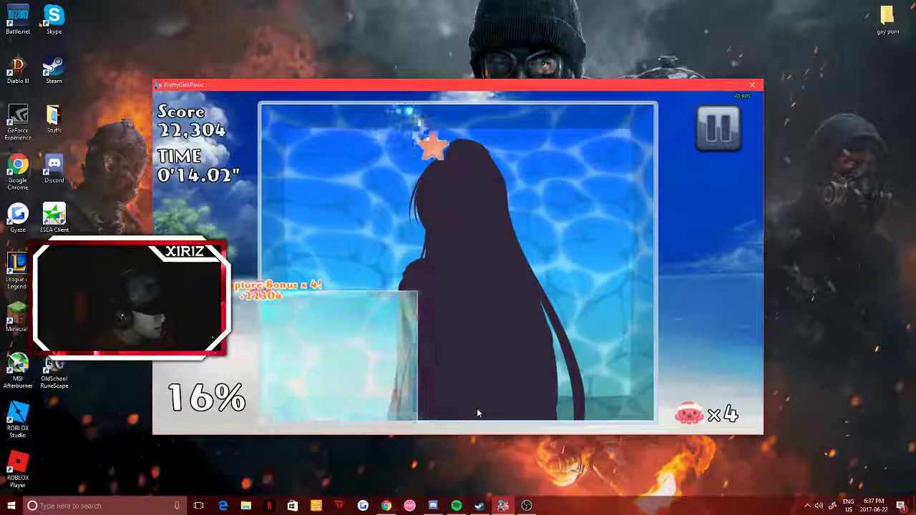
key("Right")
key("Right")
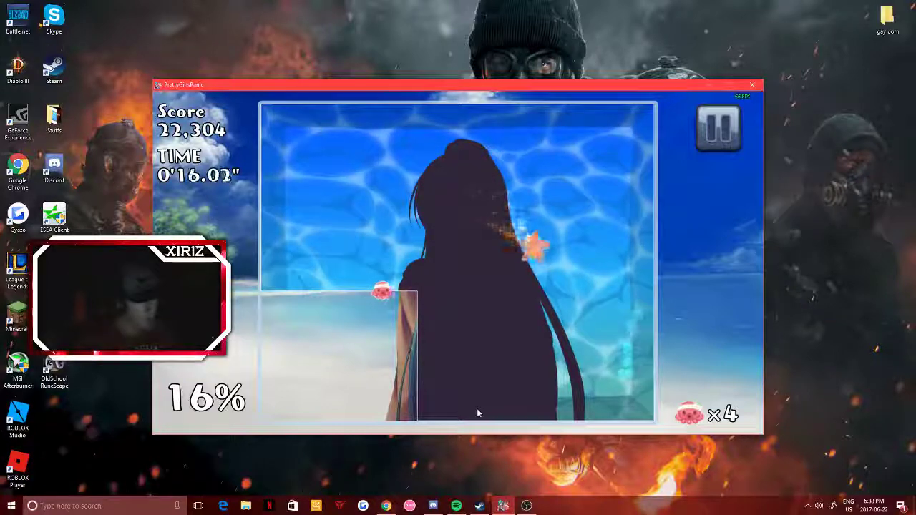
Capture the left and top-right regions to reach 75% and clear stage 1
key("Up")
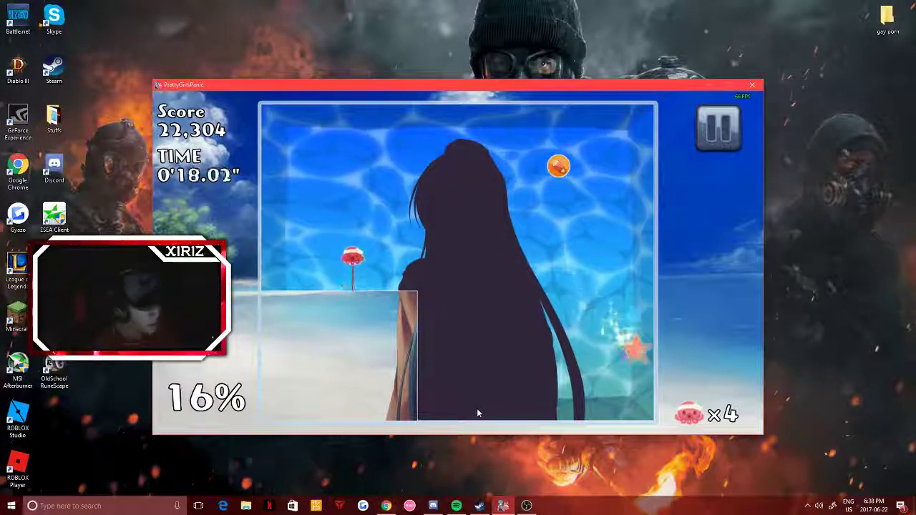
key("Up")
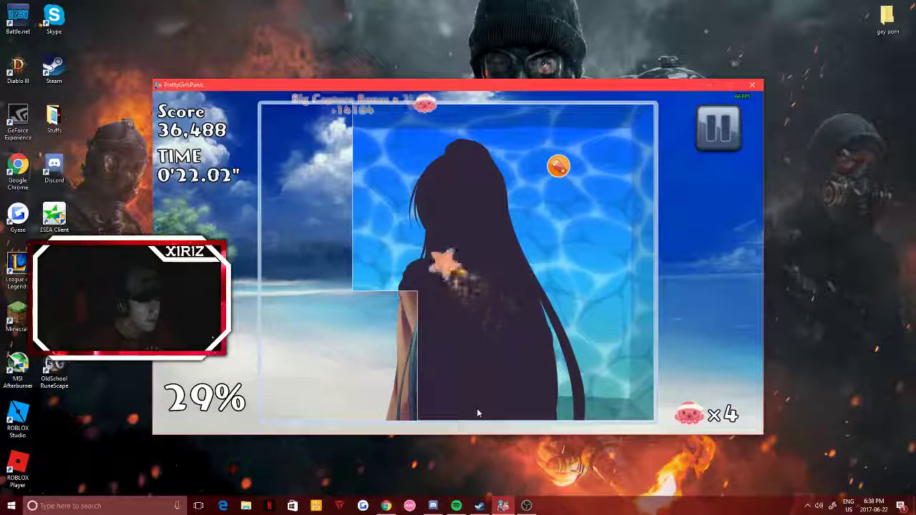
key("Right")
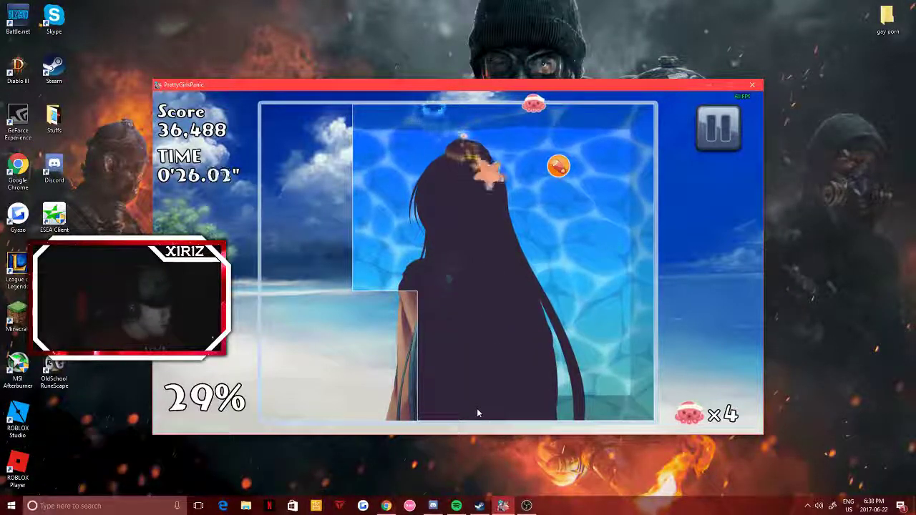
key("Down")
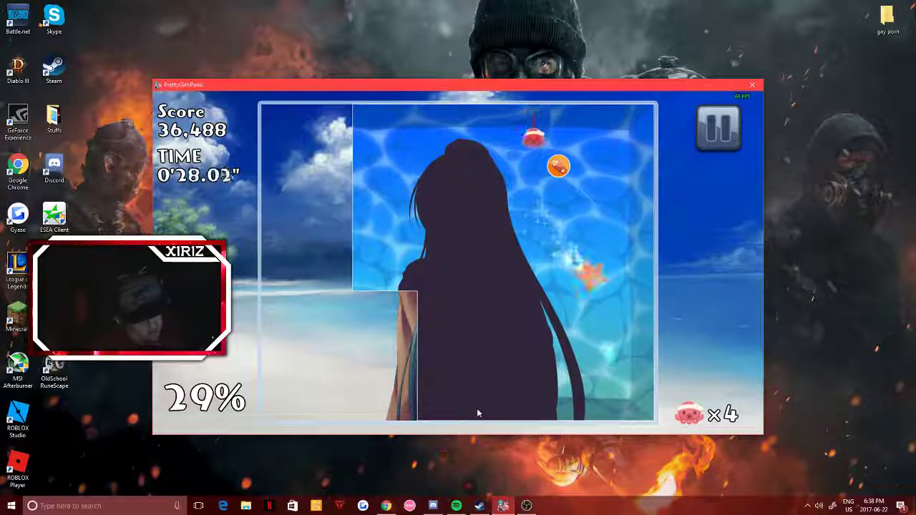
key("Right")
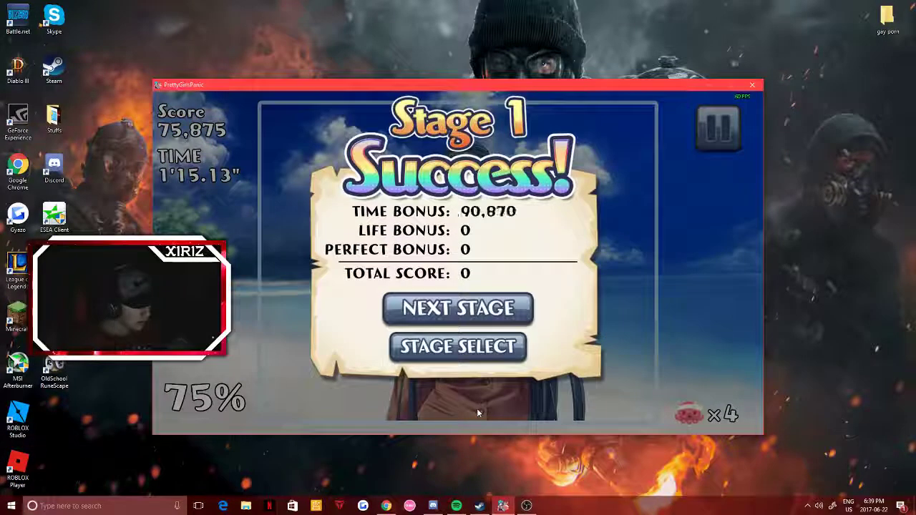
Advance to stage 2 and cut a small rectangle at the bottom-right corner
left_click(451, 312)
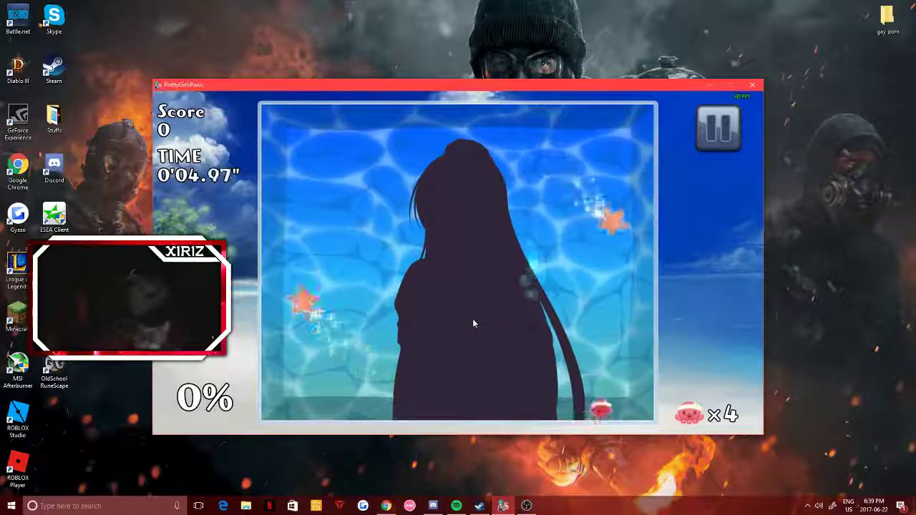
key("Right")
key("Up")
key("Up")
key("Up")
Claim regions by cutting left and down from the right edge
key("Left")
key("Down")
key("Down")
key("Up")
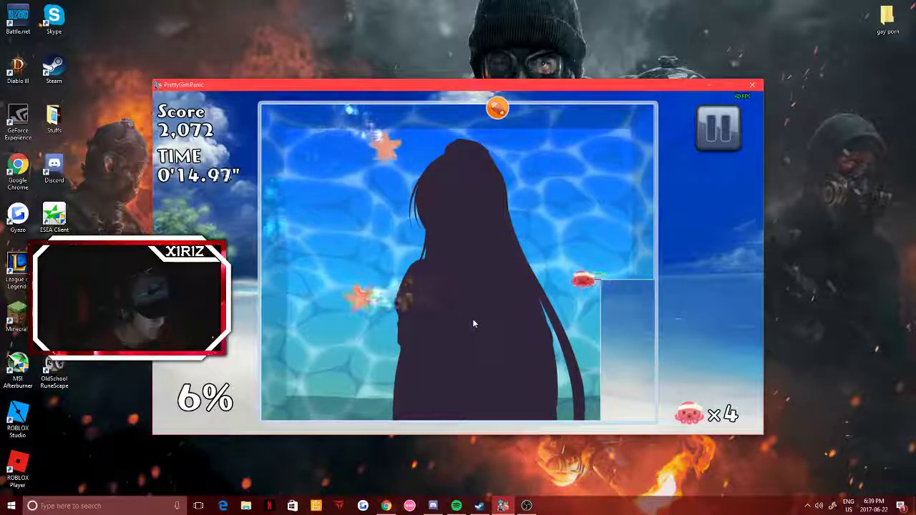
key("Left")
key("Down")
key("Down")
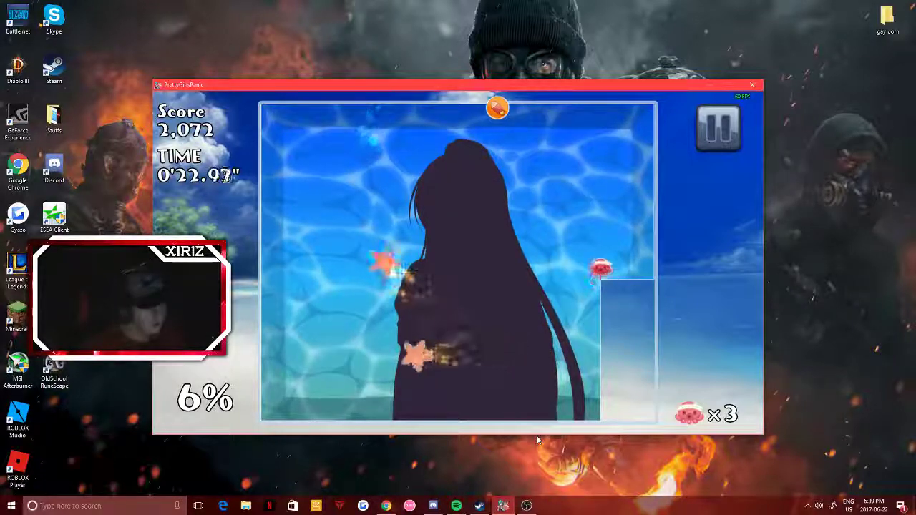
Cut along the top area to reach 38% revealed with score 39,711
key("Up")
key("Up")
key("Left")
key("Left")
key("Left")
key("Left")
key("Right")
key("Right")
key("Down")
key("Down")
key("Right")
key("Right")
key("Left")
key("Left")
key("Up")
key("Up")
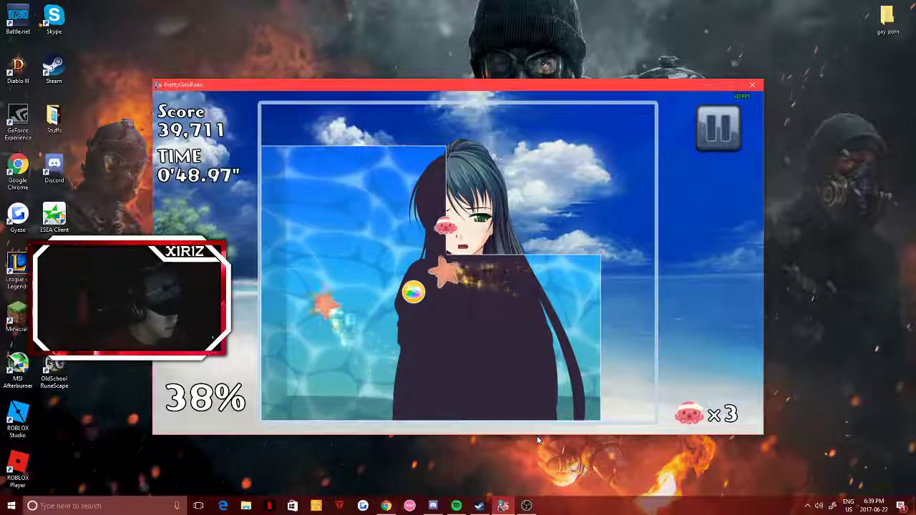
Cut leftward across the field to reach 77% and clear stage 2
key("Down")
key("Down")
key("Down")
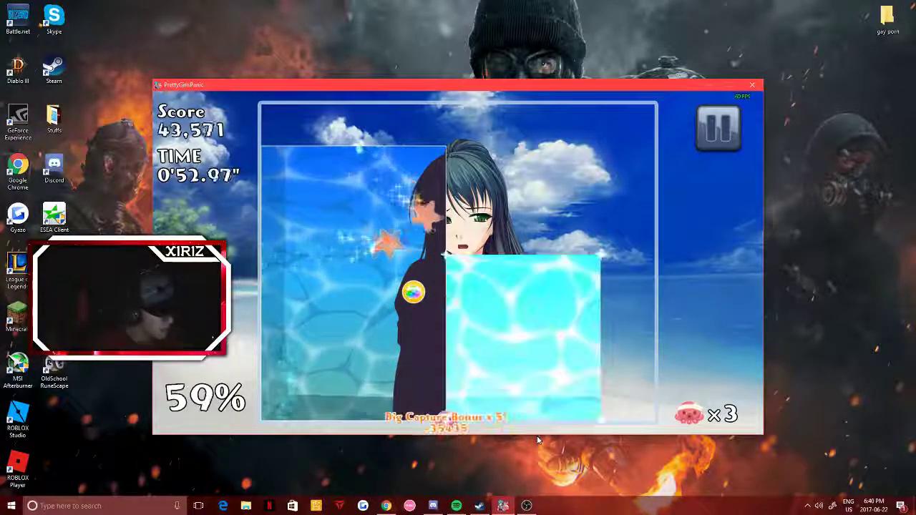
key("Up")
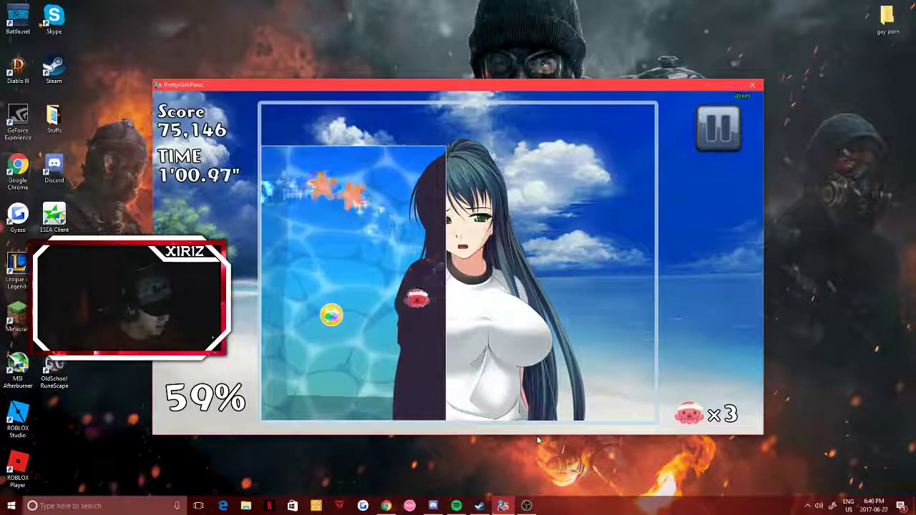
key("Left")
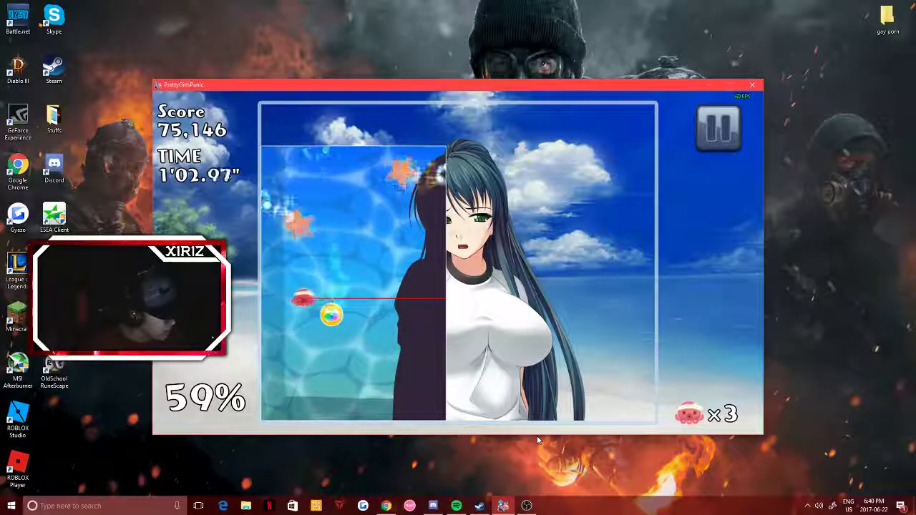
key("Down")
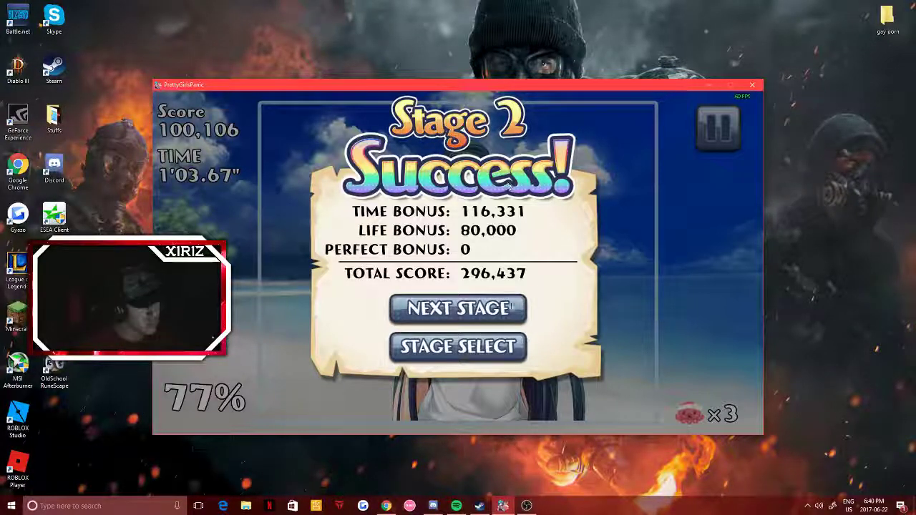
Return to Stage Select after stage 2 and move focus off the game window
left_click(458, 346)
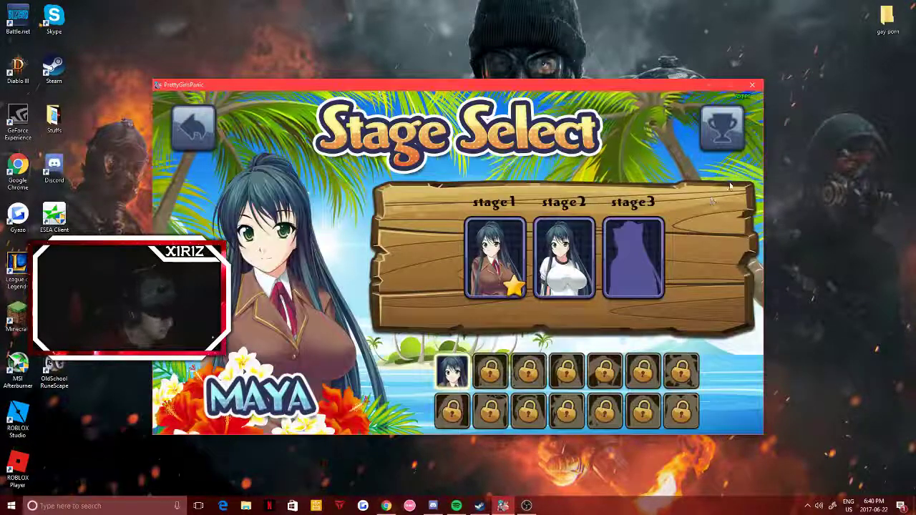
left_click(835, 216)
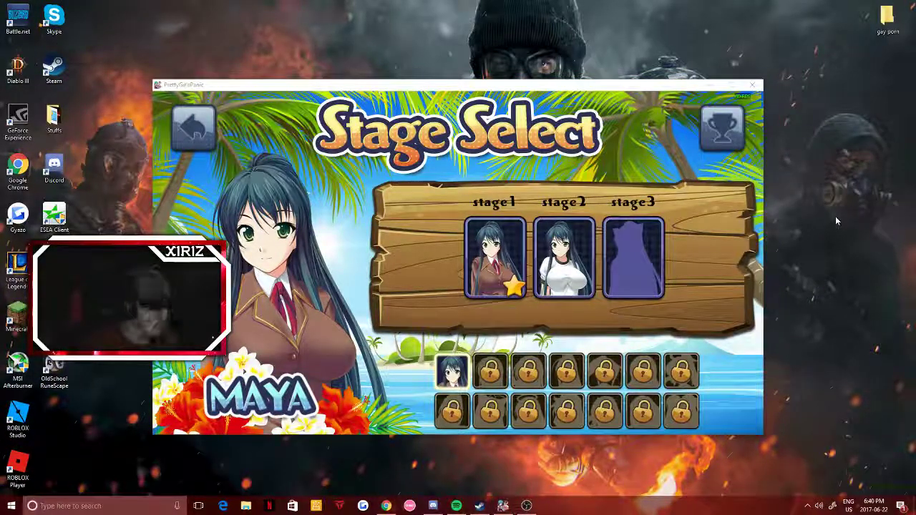